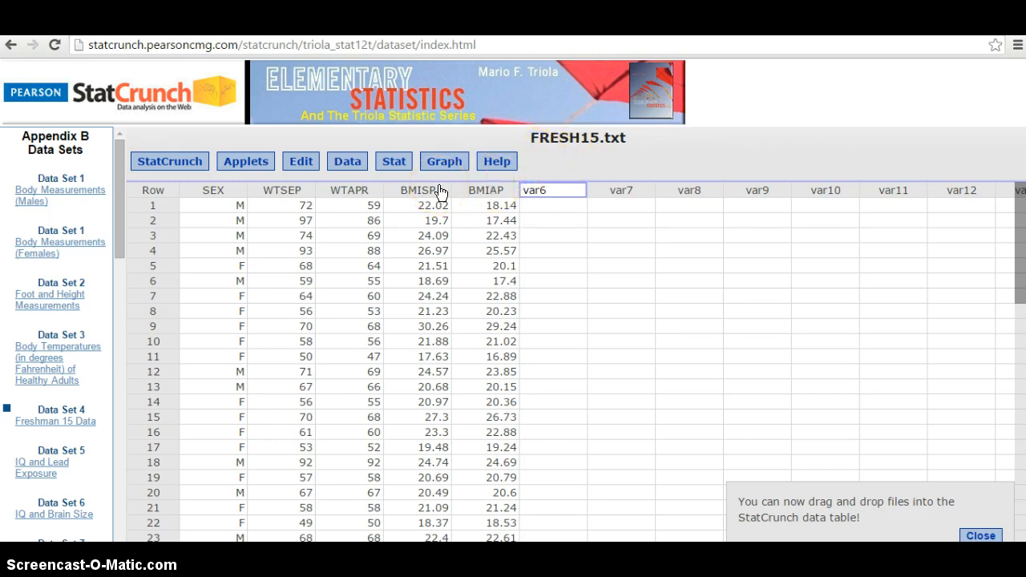
pyautogui.click(305, 209)
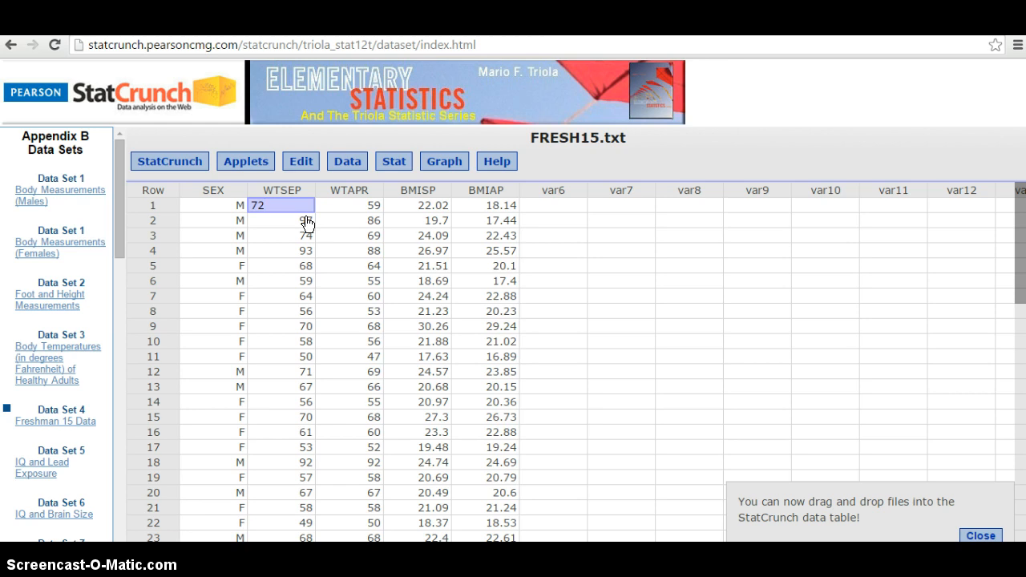
pyautogui.click(325, 214)
pyautogui.click(552, 192)
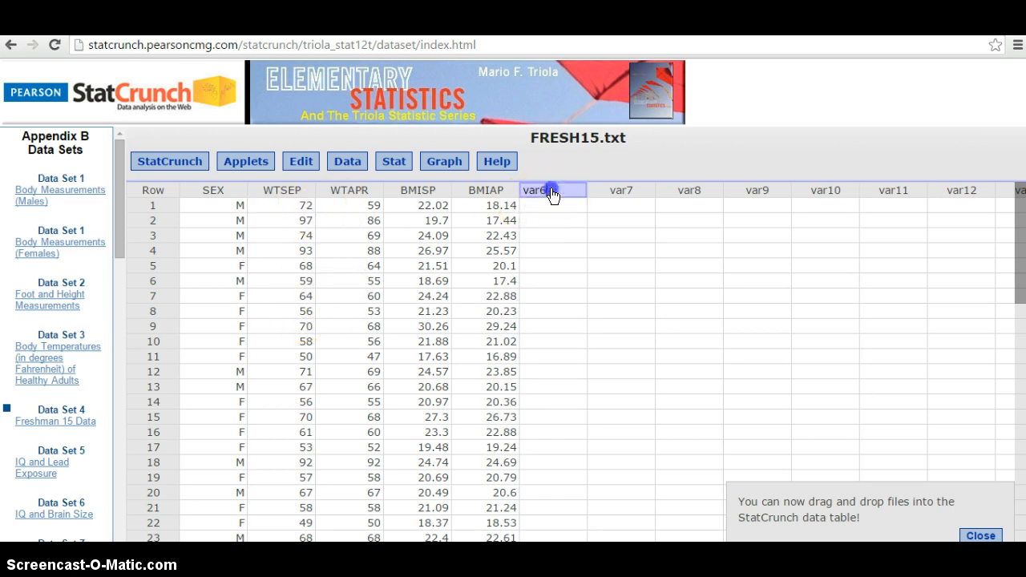
# - Compute a new column in the data table from the expression WTSEP-WTAPR and dismiss the result message
pyautogui.click(351, 161)
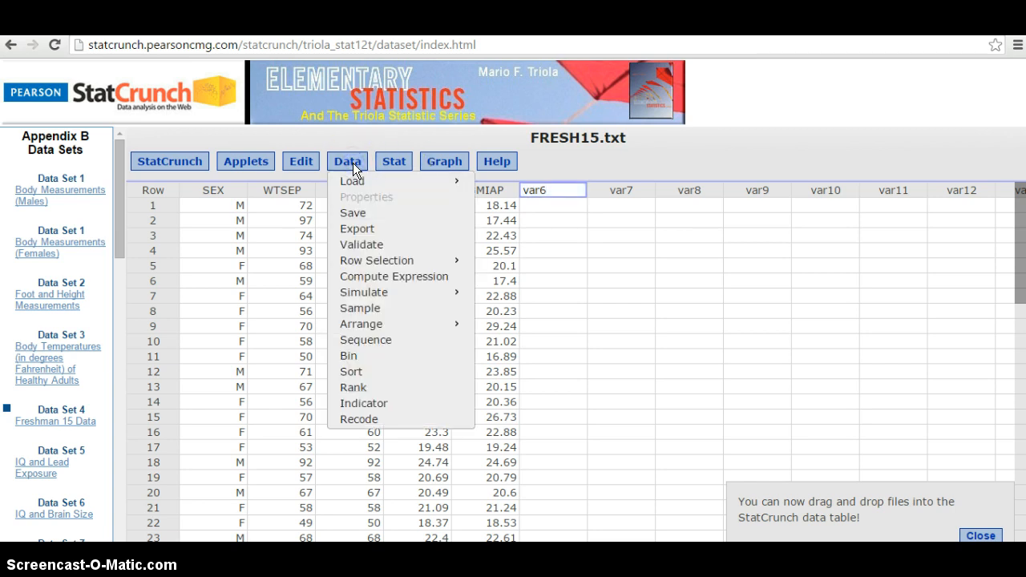
pyautogui.click(377, 277)
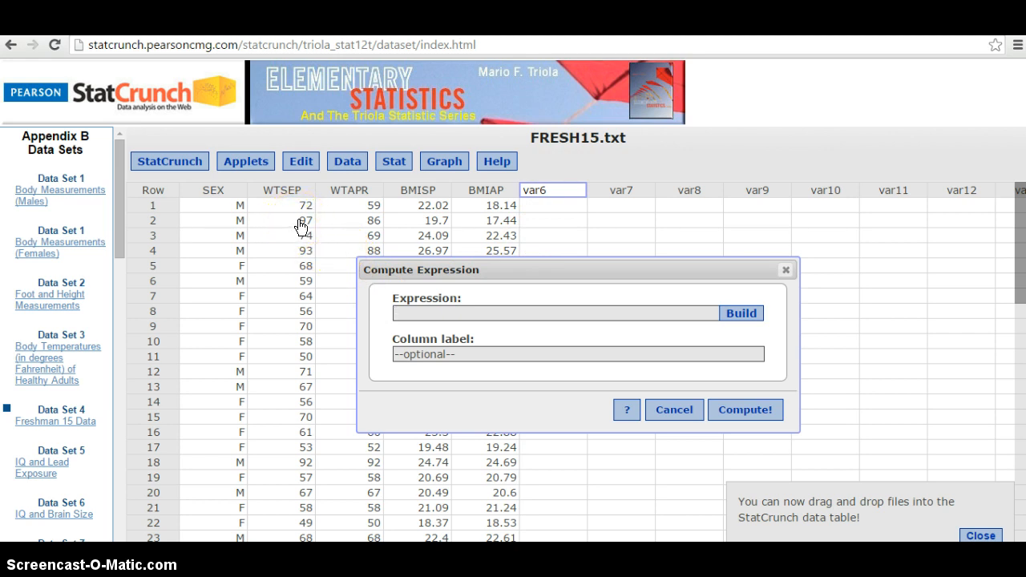
pyautogui.click(741, 313)
pyautogui.click(568, 281)
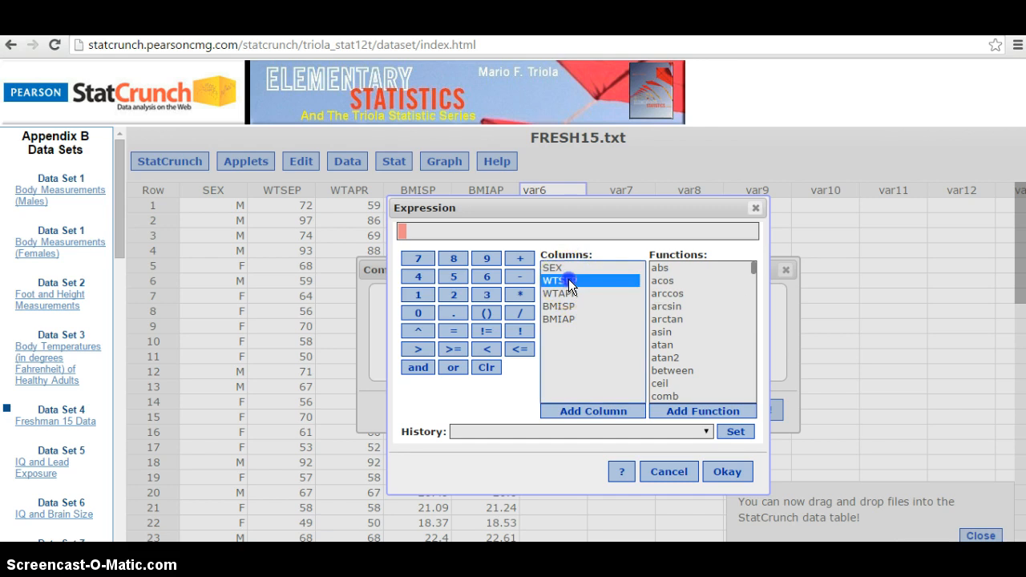
pyautogui.click(574, 408)
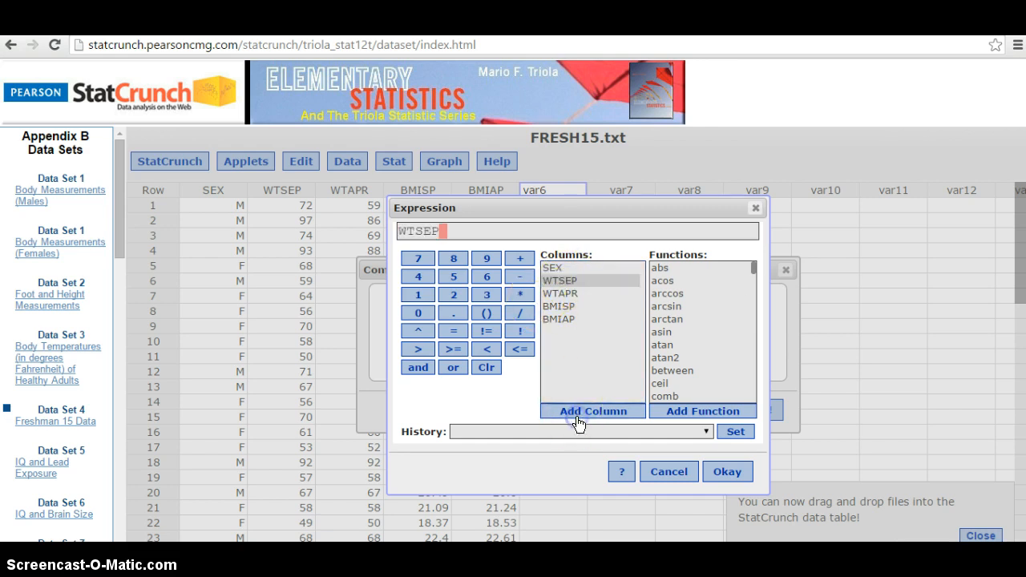
pyautogui.click(519, 277)
pyautogui.click(561, 294)
pyautogui.click(592, 411)
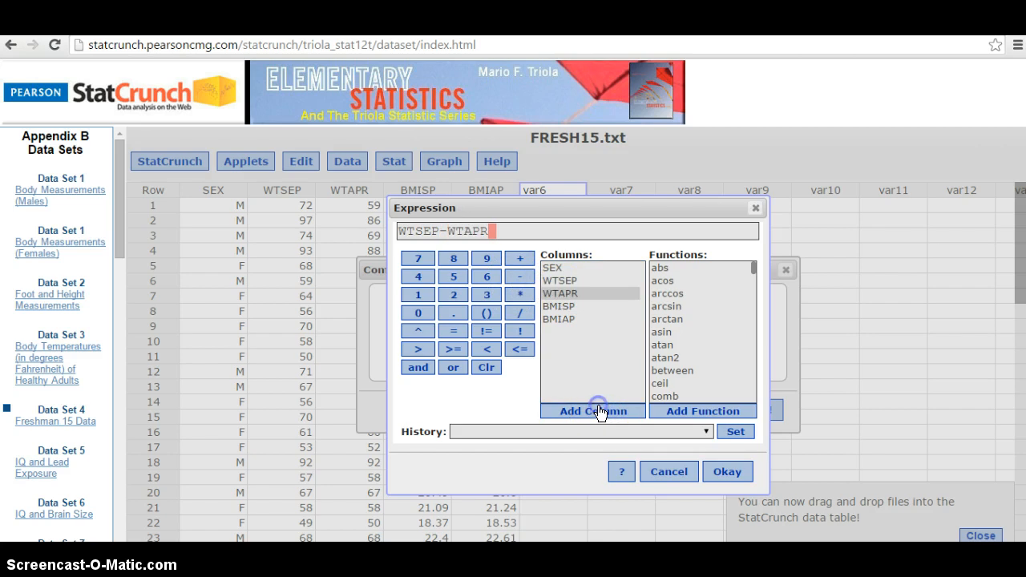
pyautogui.click(726, 473)
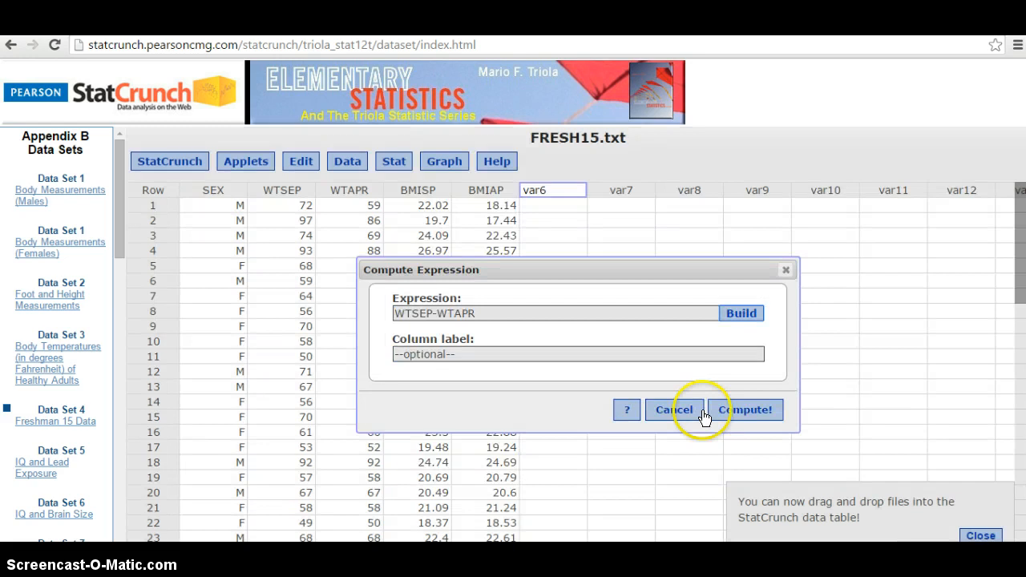
pyautogui.click(731, 410)
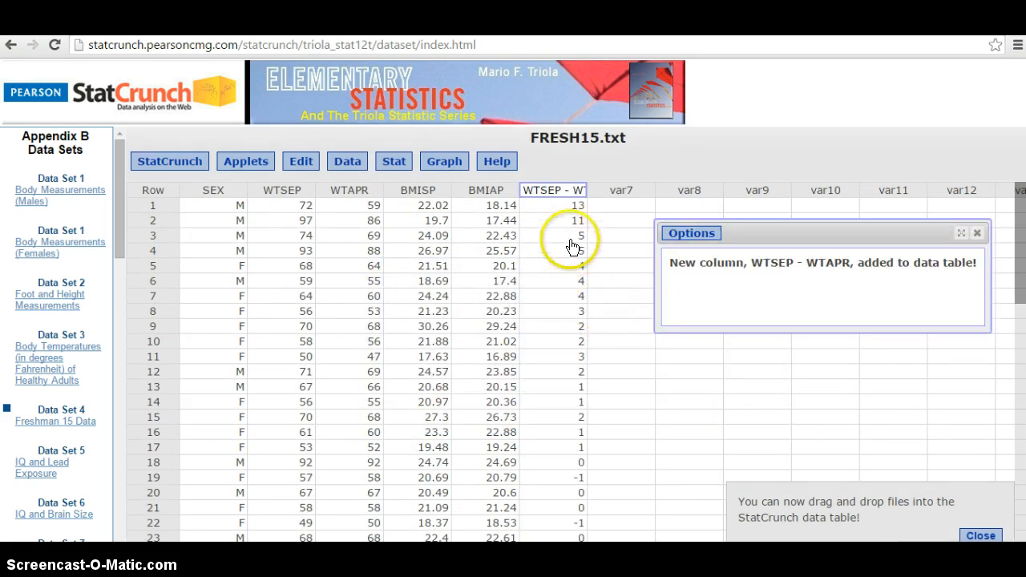
pyautogui.click(977, 233)
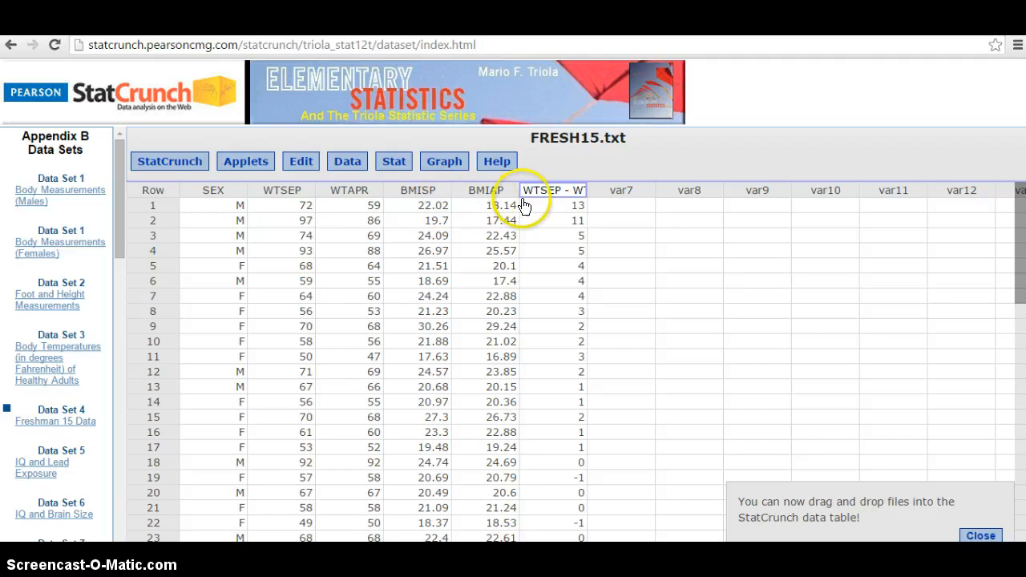
# - Examine the WTSEP - WTAPR column from row 1 to the last data row to count the negative differences
pyautogui.click(553, 207)
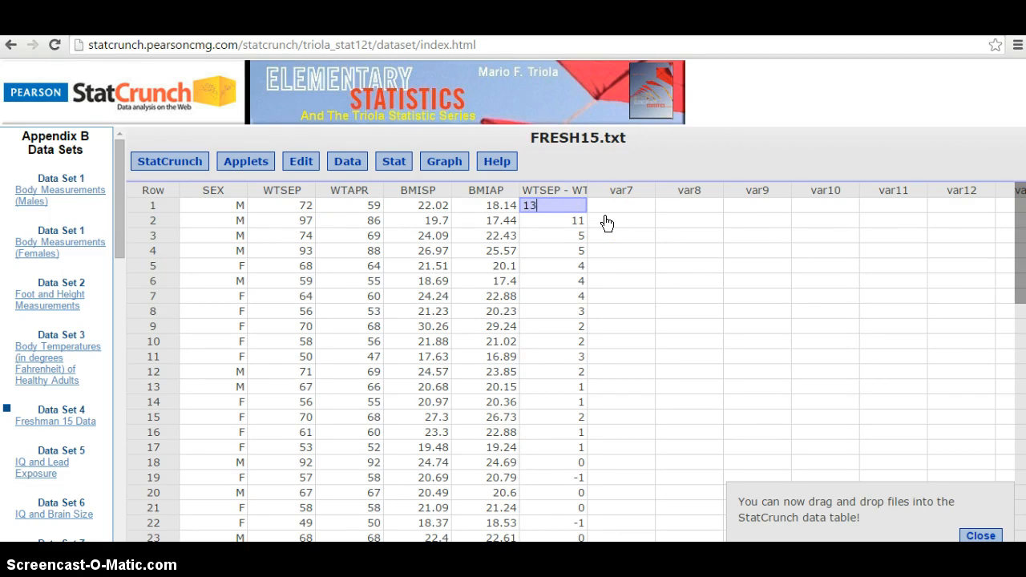
pyautogui.press('Down')
pyautogui.press('Down')
pyautogui.press('Down')
pyautogui.press('Down')
pyautogui.press('Down')
pyautogui.press('Down')
pyautogui.press('Down')
pyautogui.press('Down')
pyautogui.press('Down')
pyautogui.press('Down')
pyautogui.press('Down')
pyautogui.press('Down')
pyautogui.press('Down')
pyautogui.press('Down')
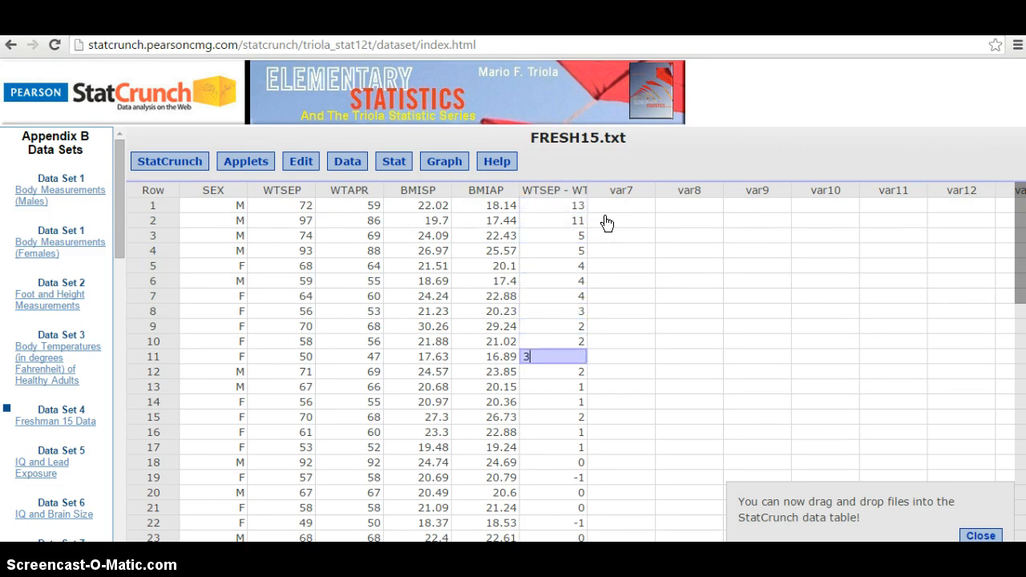
pyautogui.press('Down')
pyautogui.press('Down')
pyautogui.press('Down')
pyautogui.press('Down')
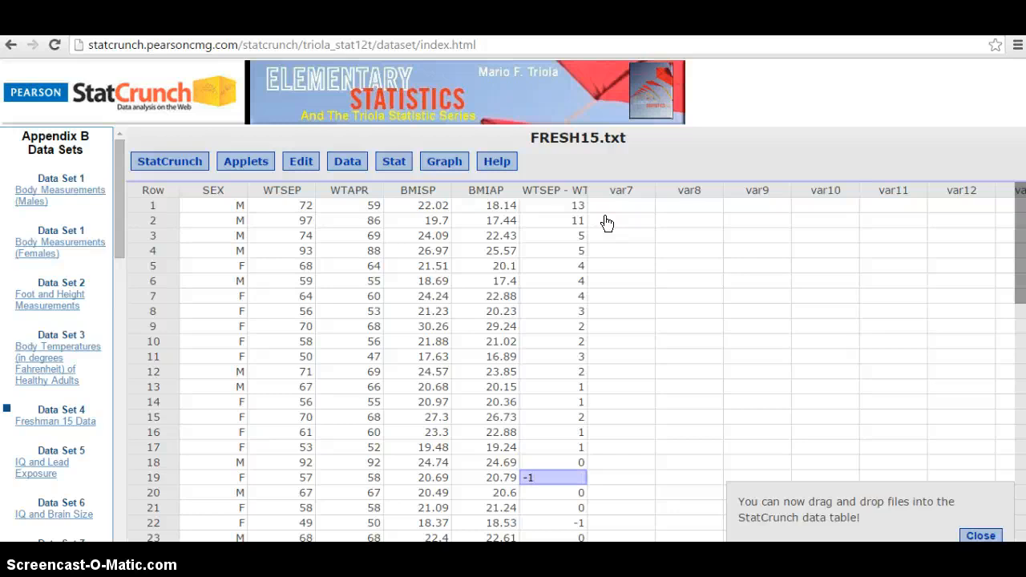
pyautogui.press('Return')
pyautogui.press('Return')
pyautogui.press('Return')
pyautogui.press('Return')
pyautogui.press('Return')
pyautogui.press('Return')
pyautogui.press('Return')
pyautogui.press('Return')
pyautogui.press('Return')
pyautogui.press('Return')
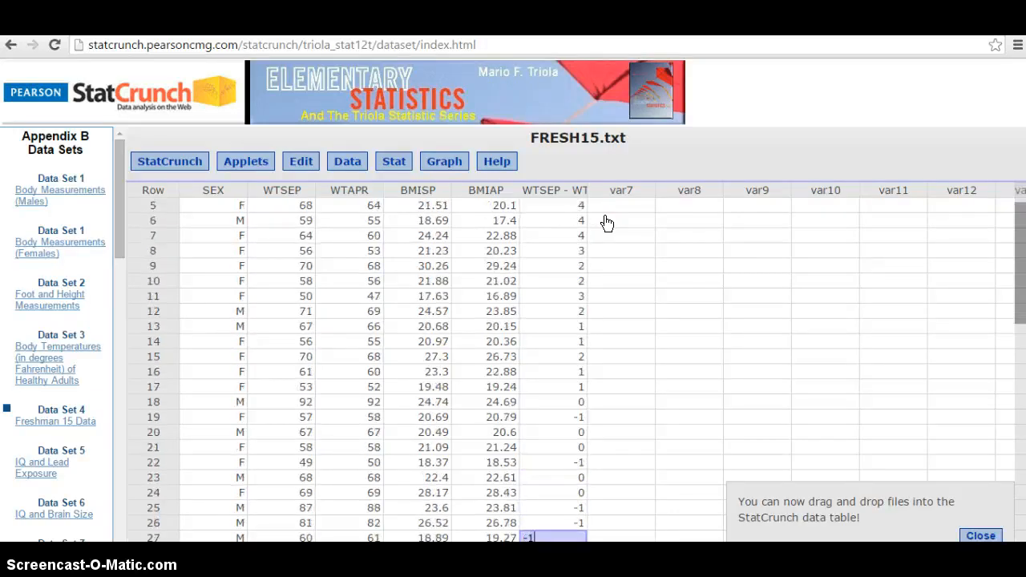
pyautogui.press('Return')
pyautogui.press('Return')
pyautogui.press('Return')
pyautogui.press('Return')
pyautogui.press('Return')
pyautogui.press('Return')
pyautogui.press('Return')
pyautogui.press('Return')
pyautogui.press('Return')
pyautogui.press('Return')
pyautogui.press('Return')
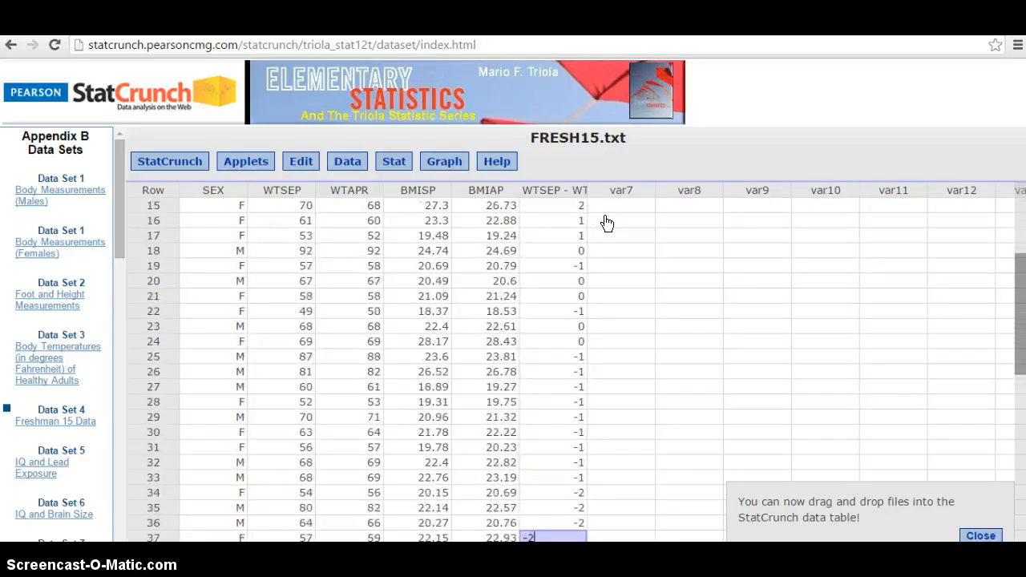
pyautogui.press('Return')
pyautogui.press('Return')
pyautogui.press('Return')
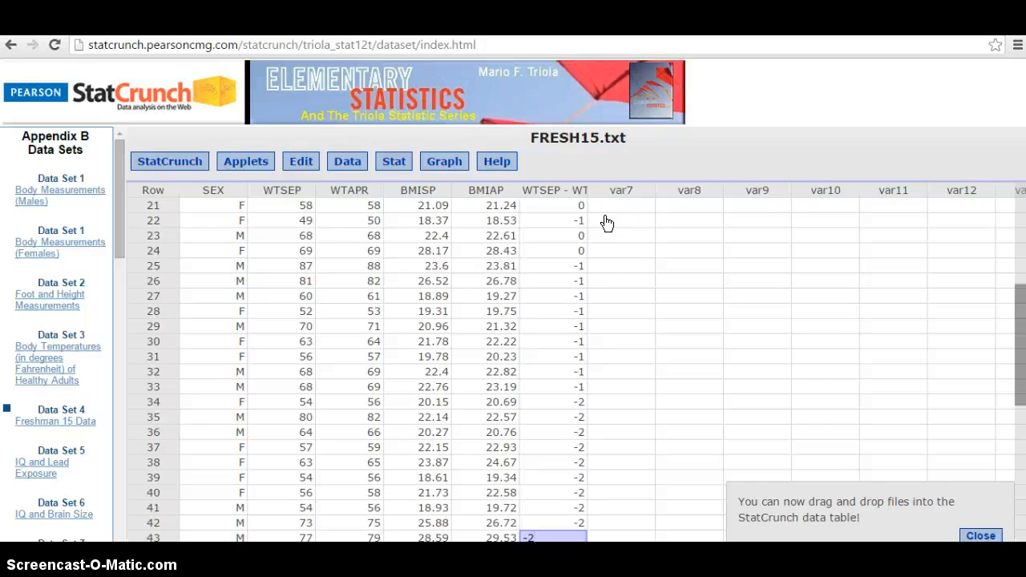
pyautogui.press('Return')
pyautogui.press('Return')
pyautogui.press('Return')
pyautogui.press('Return')
pyautogui.press('Return')
pyautogui.press('Return')
pyautogui.press('Return')
pyautogui.press('Return')
pyautogui.press('Return')
pyautogui.press('Return')
pyautogui.press('Return')
pyautogui.press('Return')
pyautogui.press('Return')
pyautogui.press('Return')
pyautogui.press('Return')
pyautogui.press('Return')
pyautogui.press('Return')
pyautogui.press('Return')
pyautogui.press('Return')
pyautogui.press('Return')
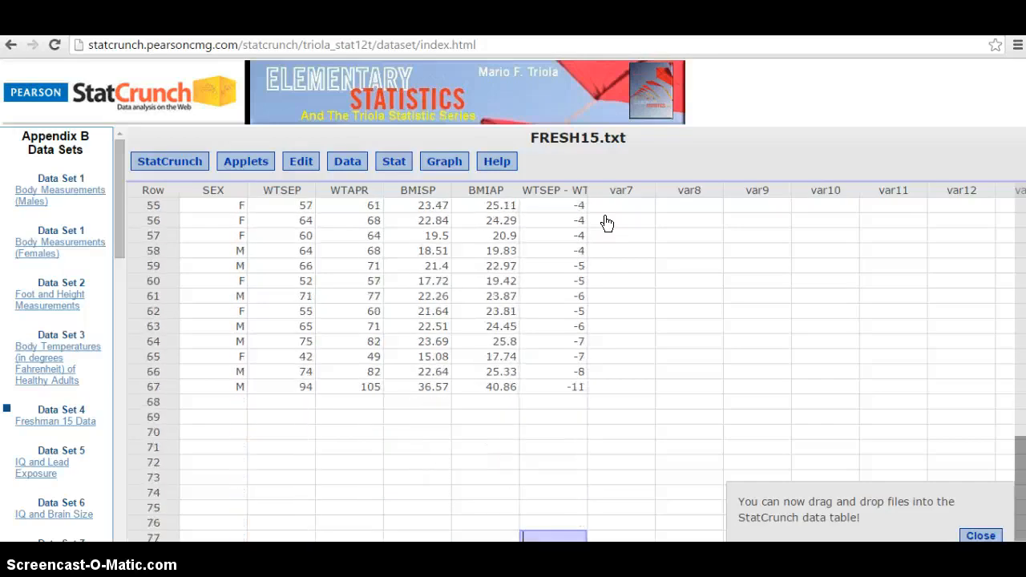
pyautogui.press('Up')
pyautogui.press('Up')
pyautogui.press('Up')
pyautogui.press('Up')
pyautogui.press('Up')
pyautogui.press('Up')
pyautogui.press('Up')
pyautogui.press('Up')
pyautogui.press('Up')
pyautogui.press('Up')
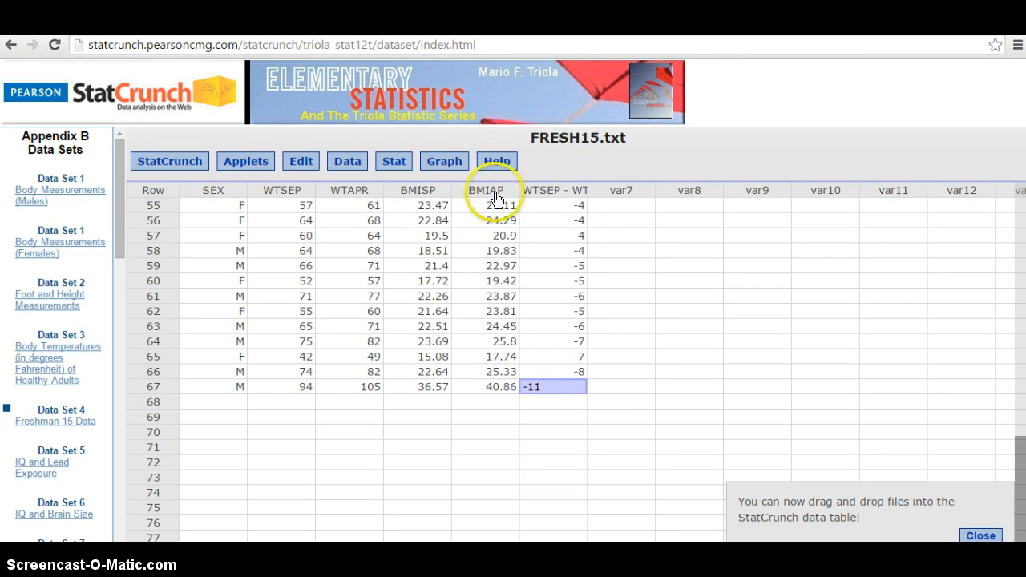
# - Compute a one-sample proportion confidence interval from summary data with 45 successes, 67 observations, level 0.95 and the Standard-Wald method
pyautogui.click(393, 163)
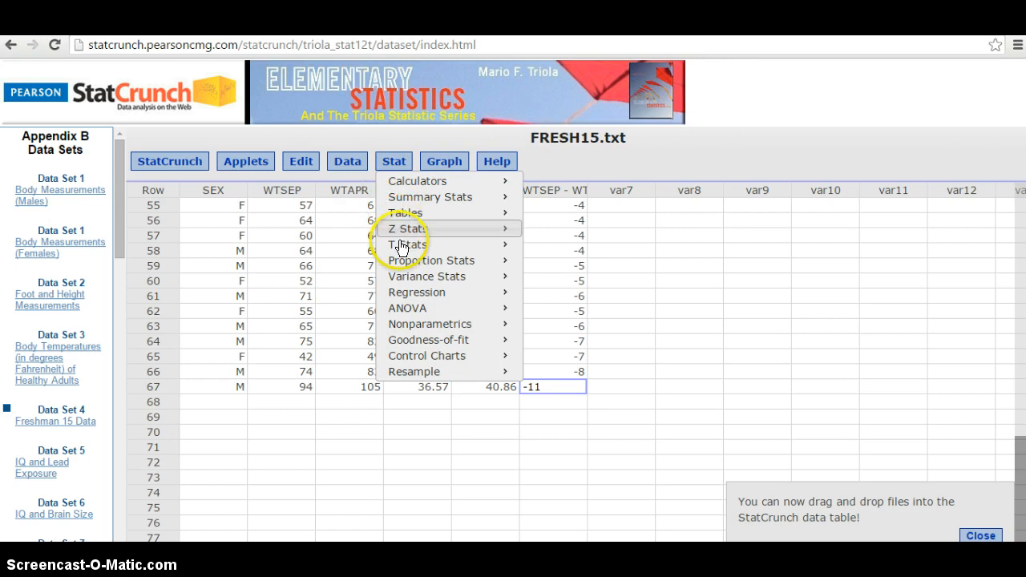
pyautogui.moveTo(412, 258)
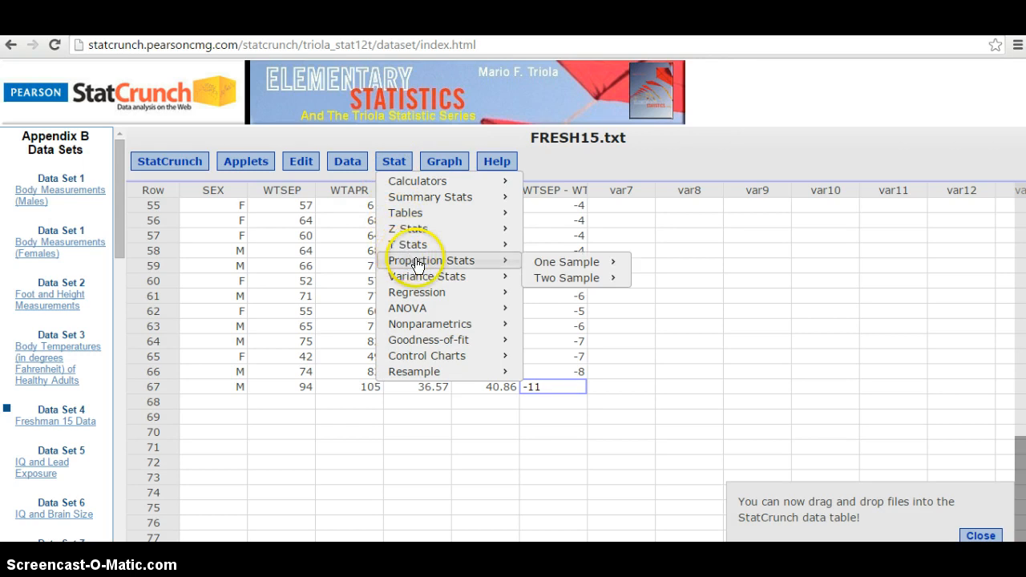
pyautogui.click(479, 264)
pyautogui.click(554, 263)
pyautogui.click(649, 268)
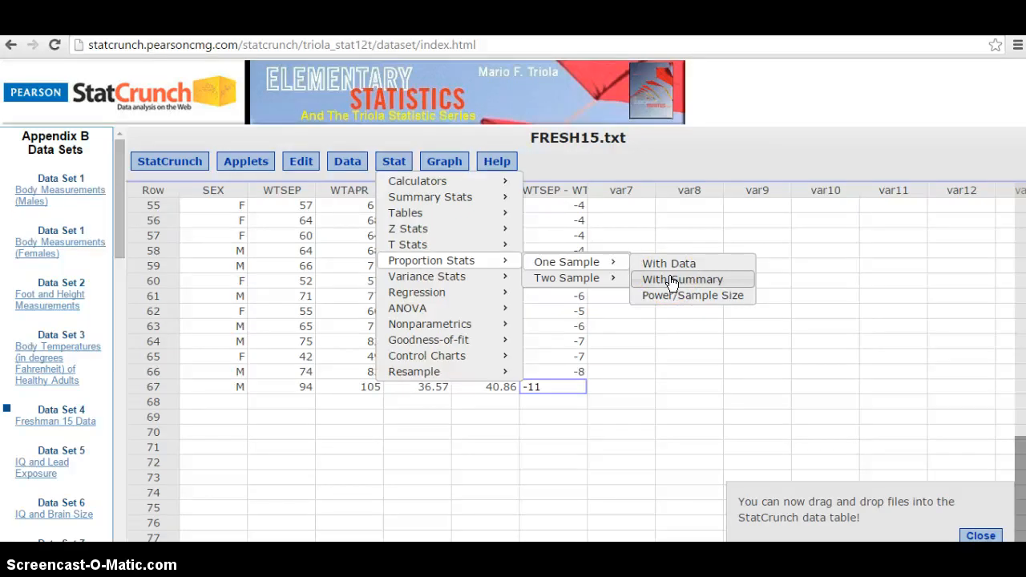
pyautogui.click(671, 280)
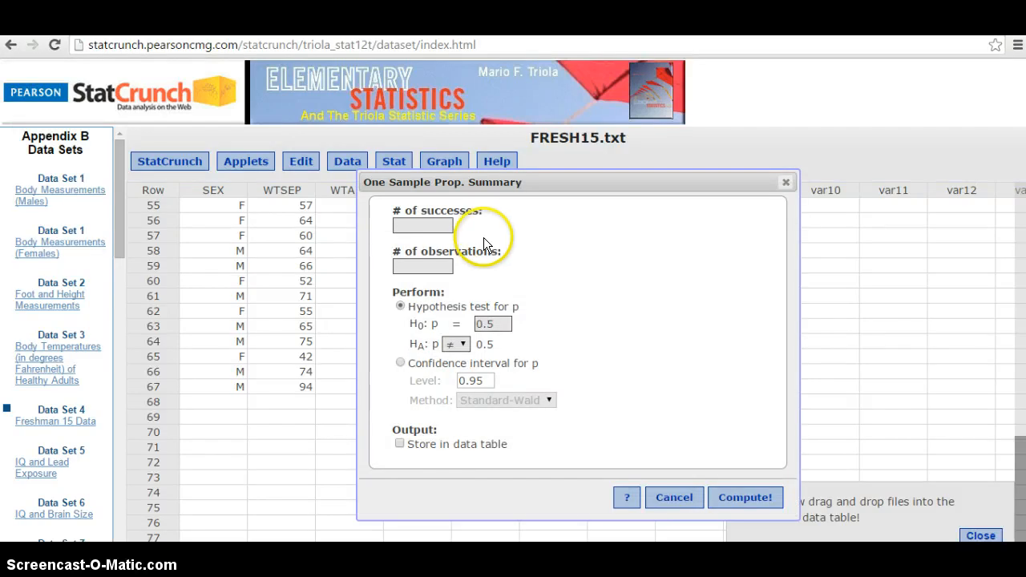
pyautogui.write('45')
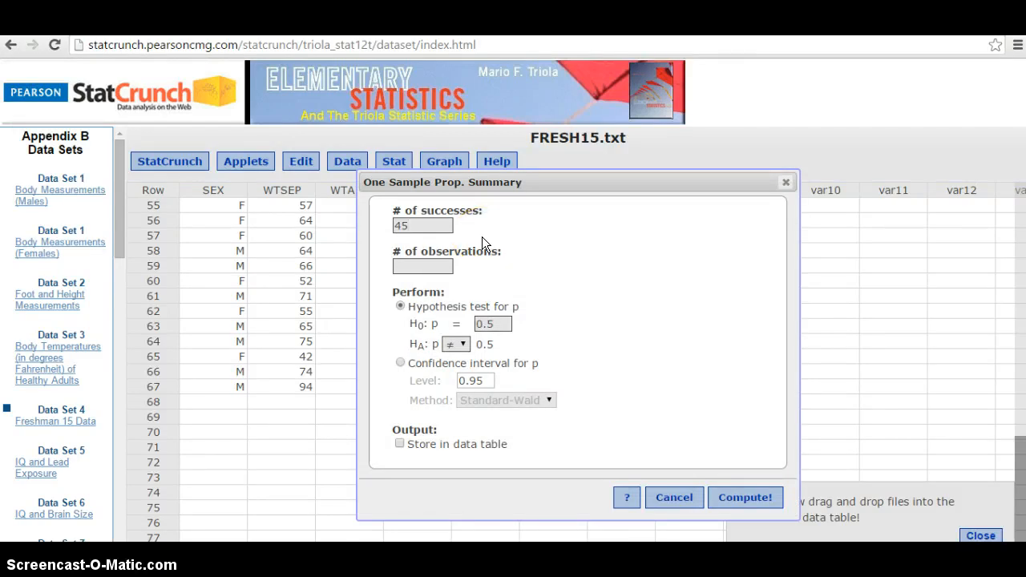
pyautogui.click(435, 265)
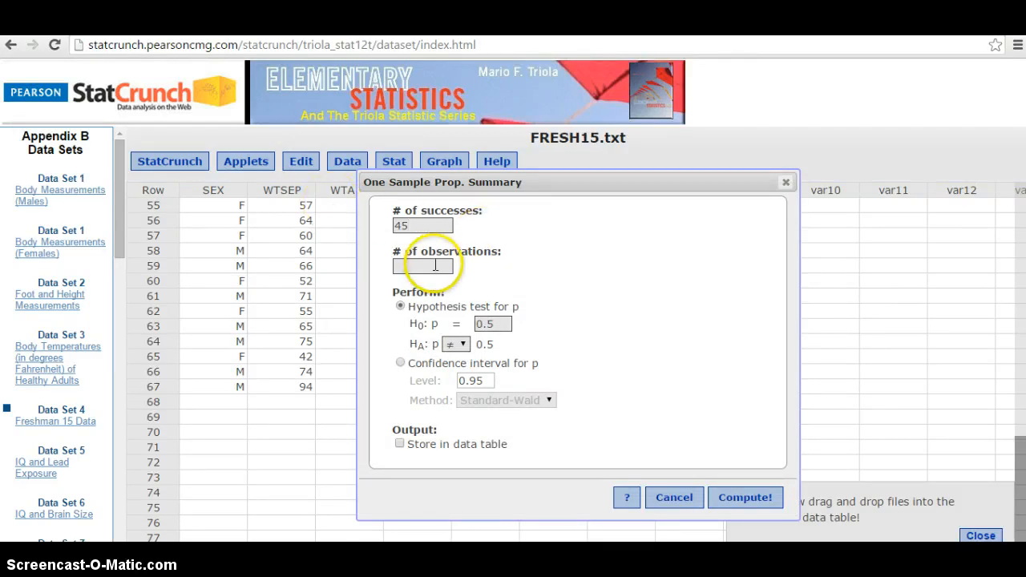
pyautogui.write('67')
pyautogui.click(400, 364)
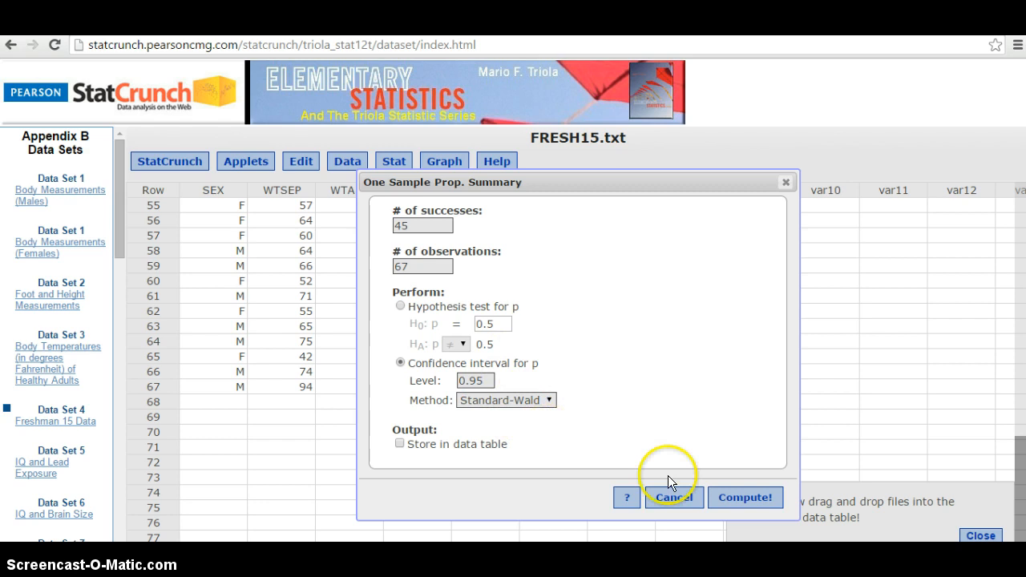
pyautogui.click(727, 495)
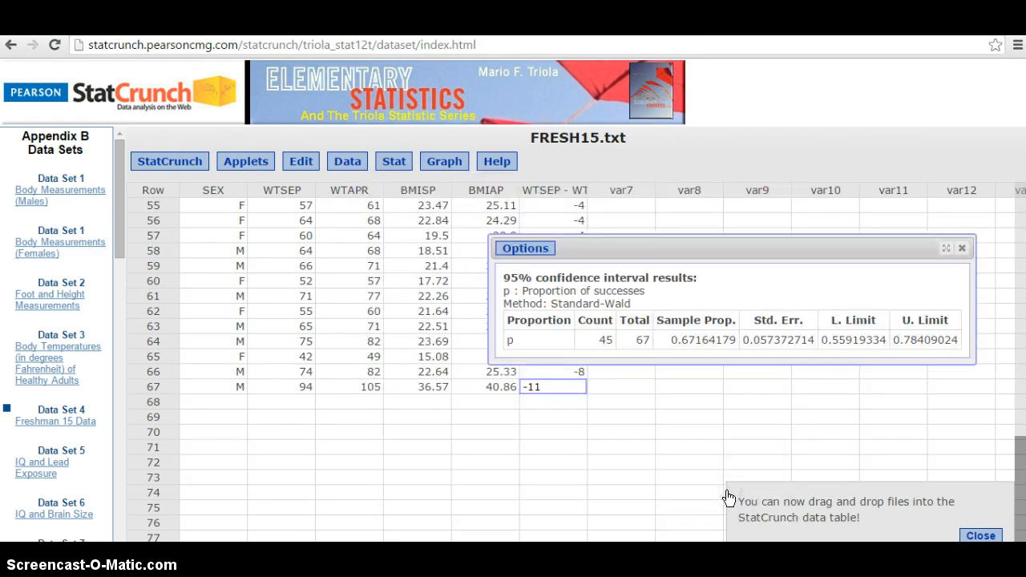
# - Move the confidence interval results toward the middle of the data table and examine the lower and upper limits
pyautogui.moveTo(560, 226); pyautogui.dragTo(457, 222)
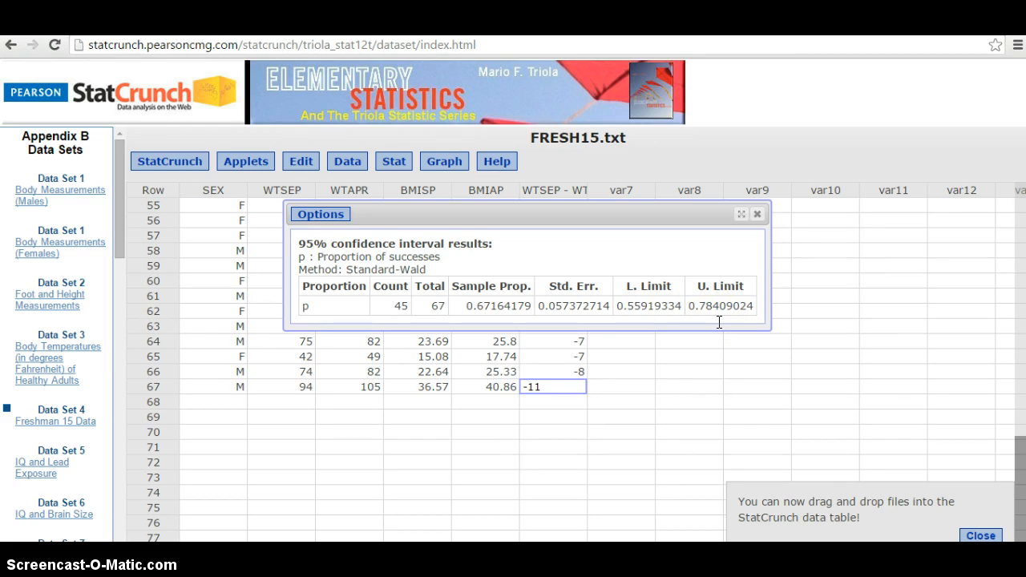
pyautogui.click(697, 313)
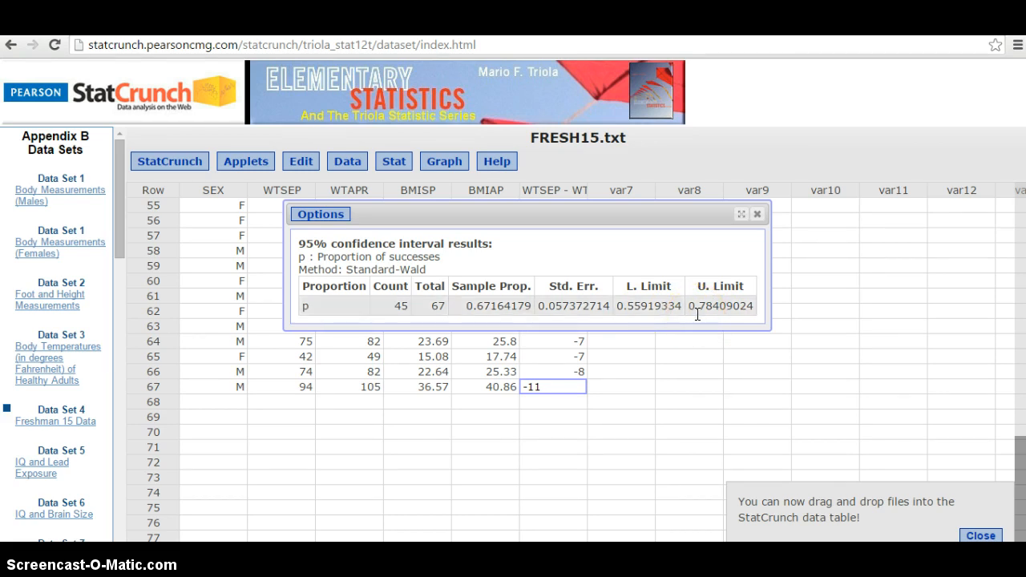
pyautogui.click(684, 316)
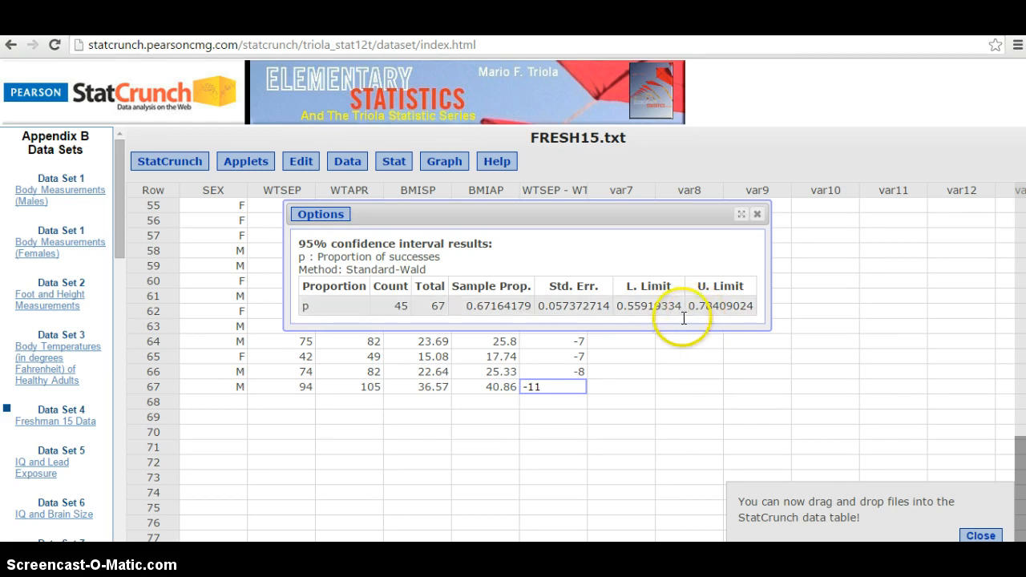